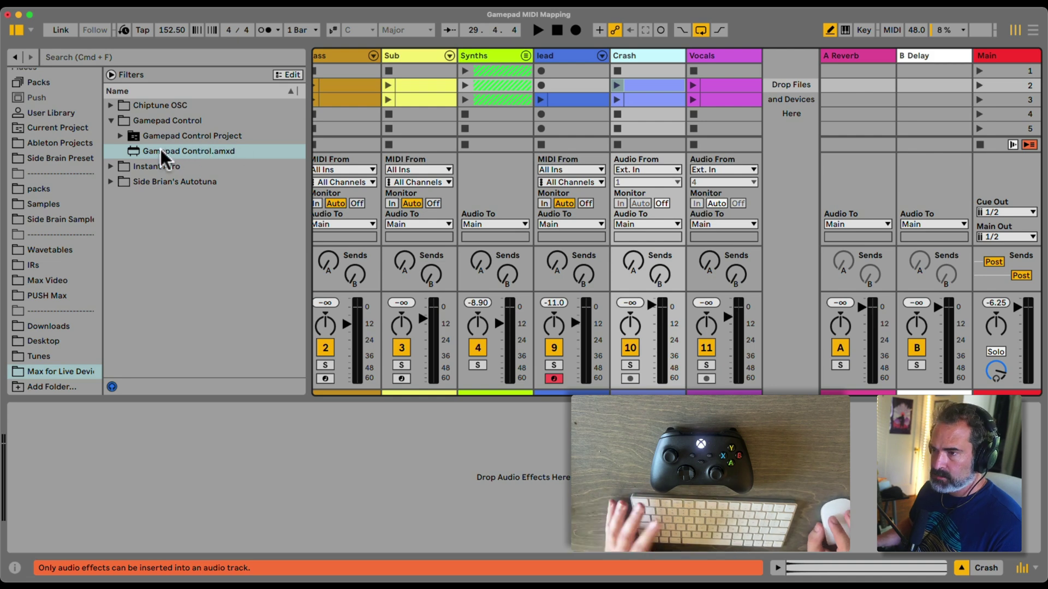
Drop Gamepad Control.amxd into the set, creating the 12 MIDI track that holds the device
left_click_drag(160, 149, 789, 89)
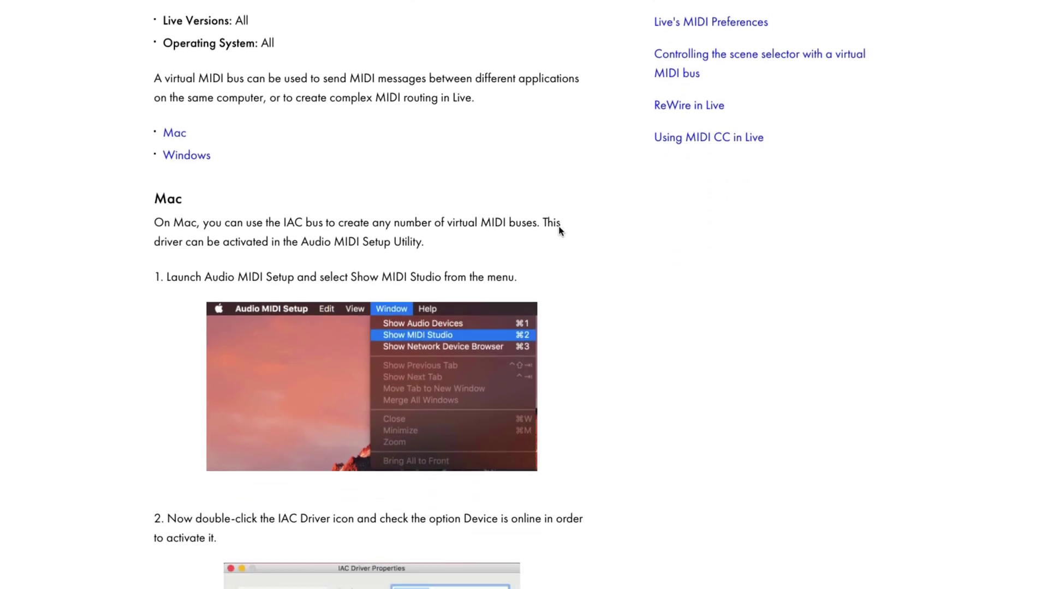
scroll(560, 232, "down", 7)
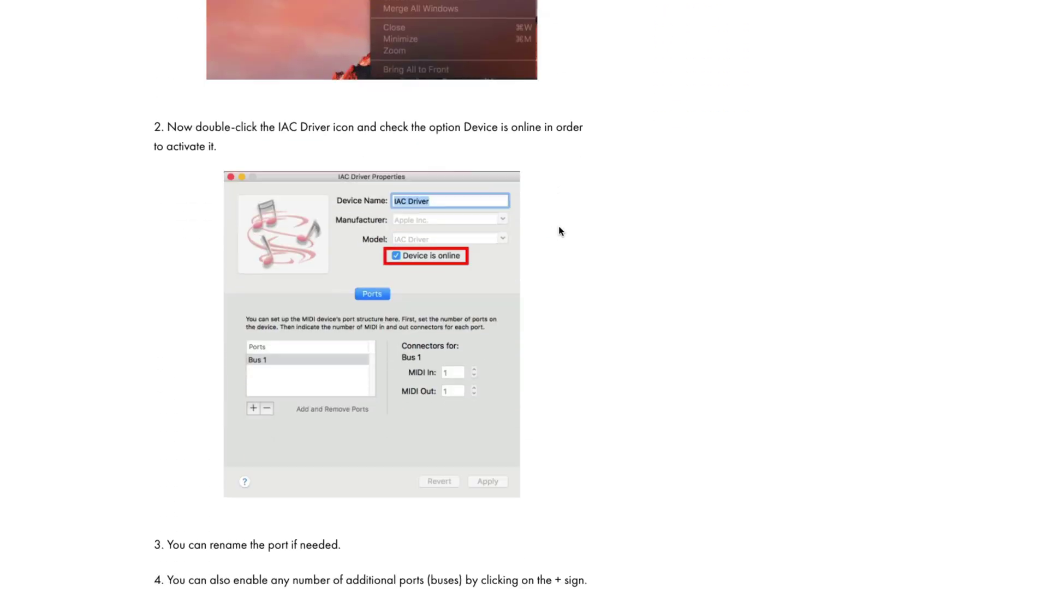
scroll(560, 231, "down", 6)
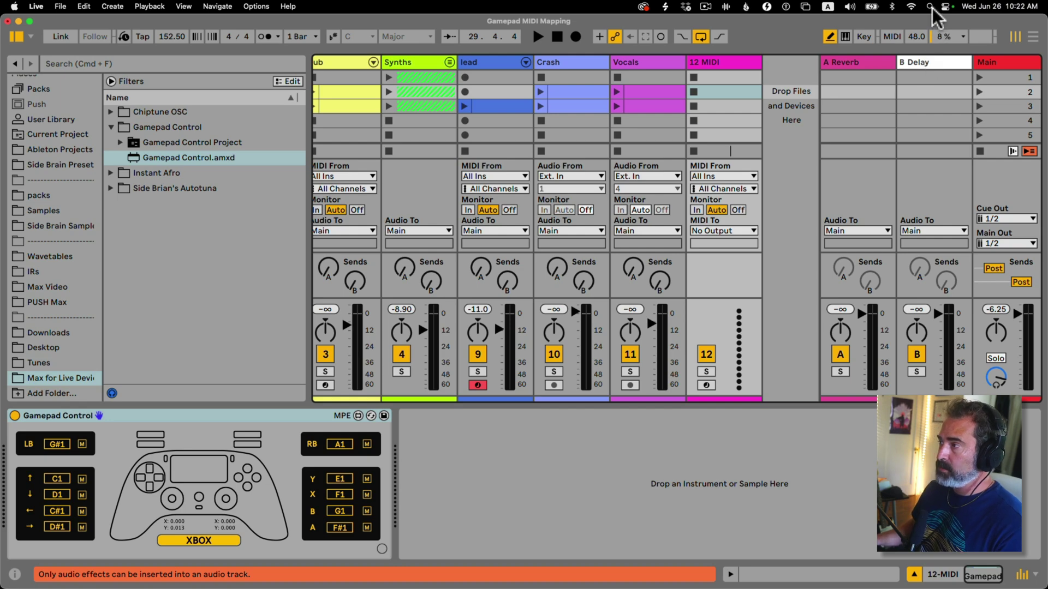
left_click(929, 7)
type("audio MIDI Setup")
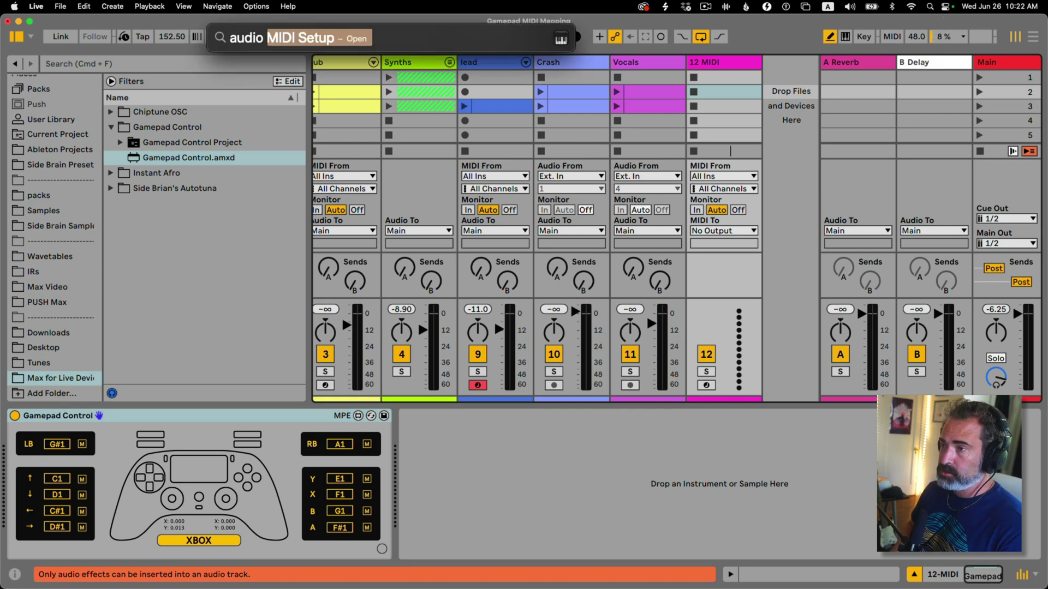
key("Return")
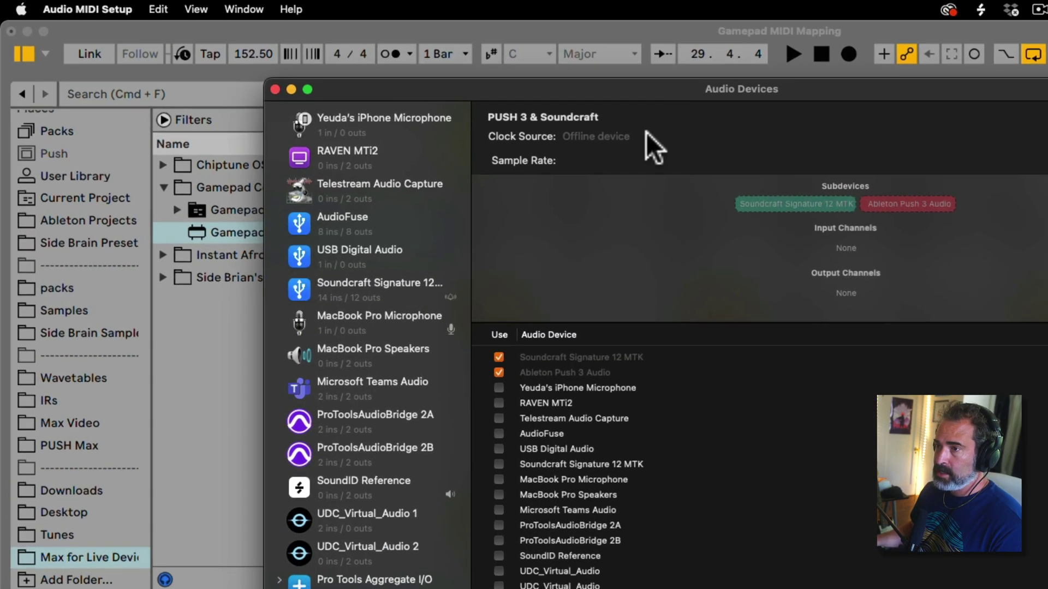
left_click(243, 9)
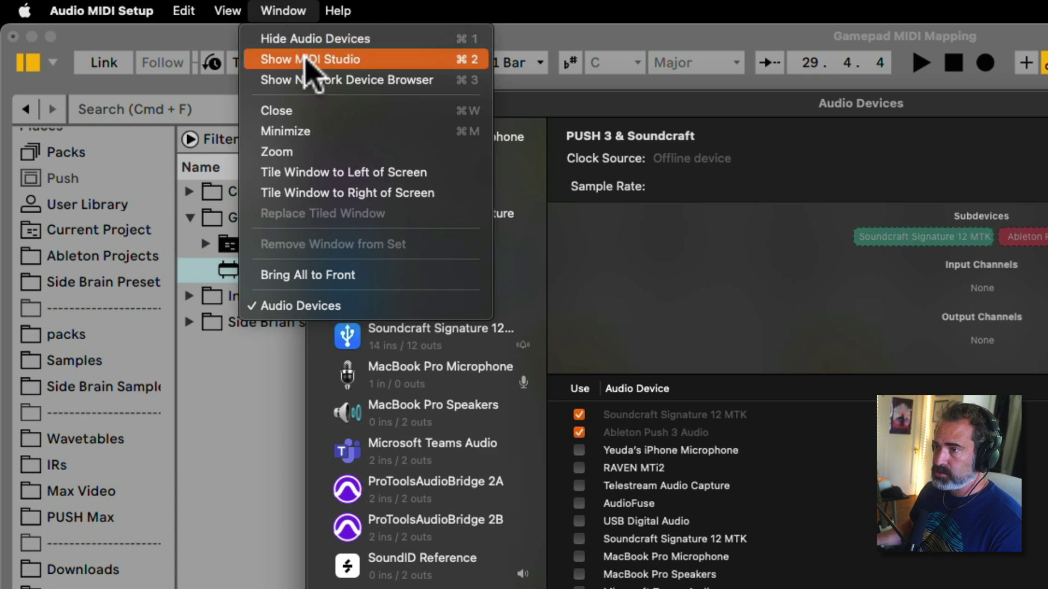
left_click(305, 59)
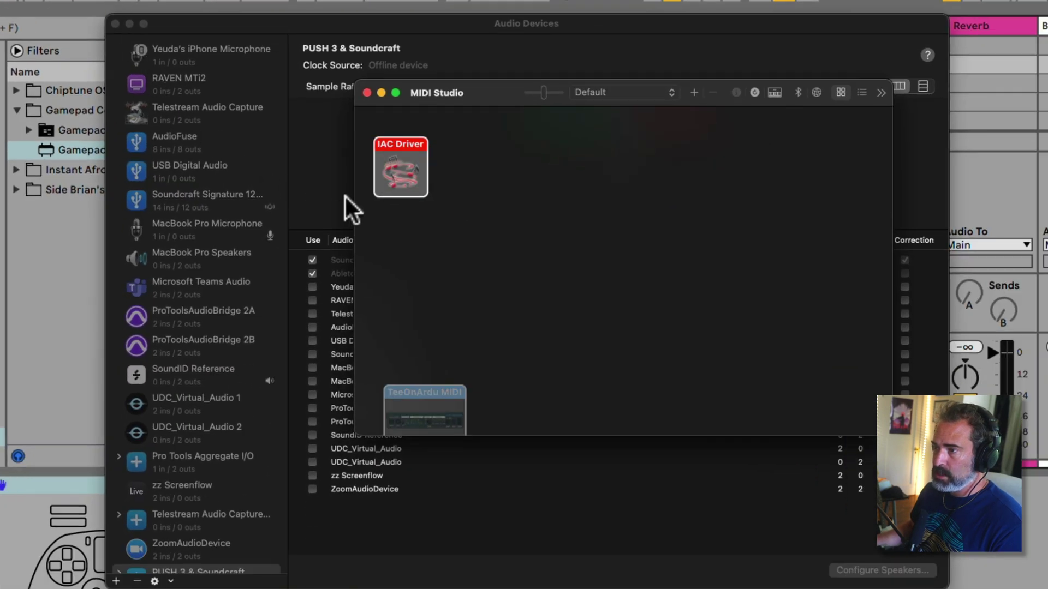
double_click(413, 177)
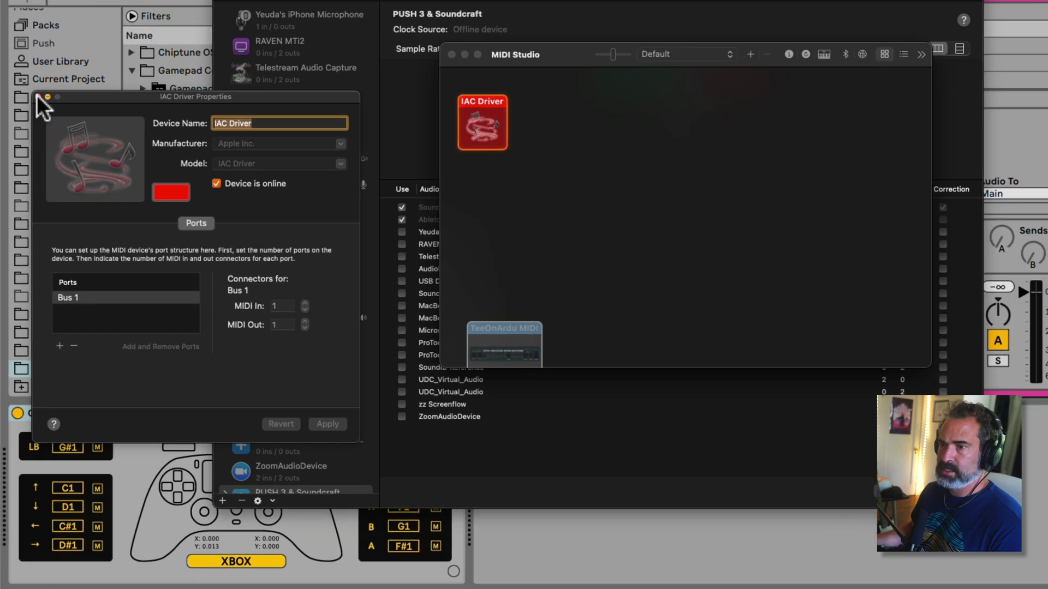
left_click(41, 65)
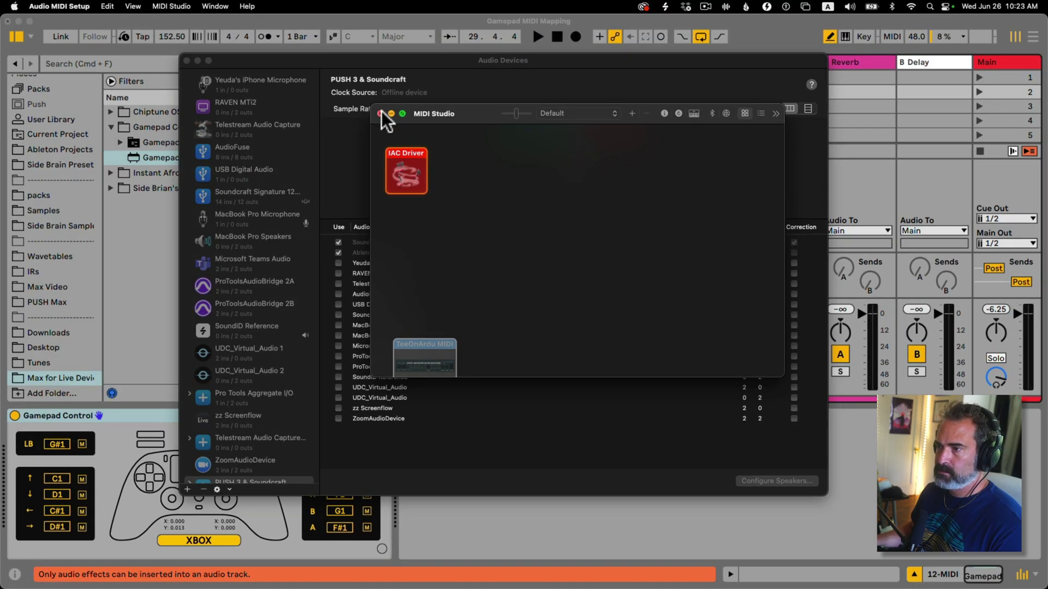
left_click(381, 113)
left_click(186, 61)
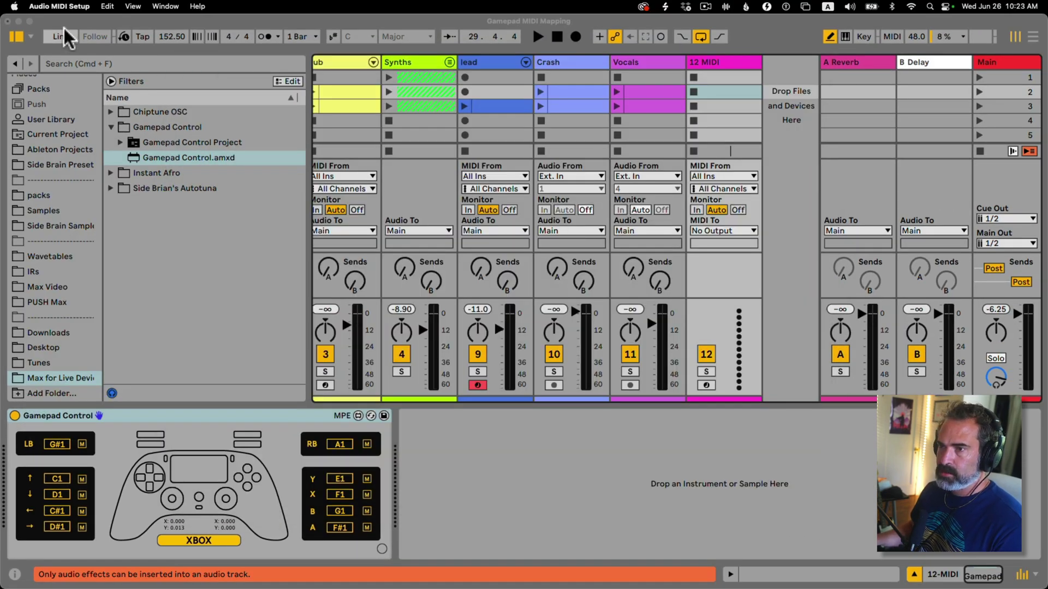
left_click(63, 28)
left_click(38, 6)
left_click(38, 38)
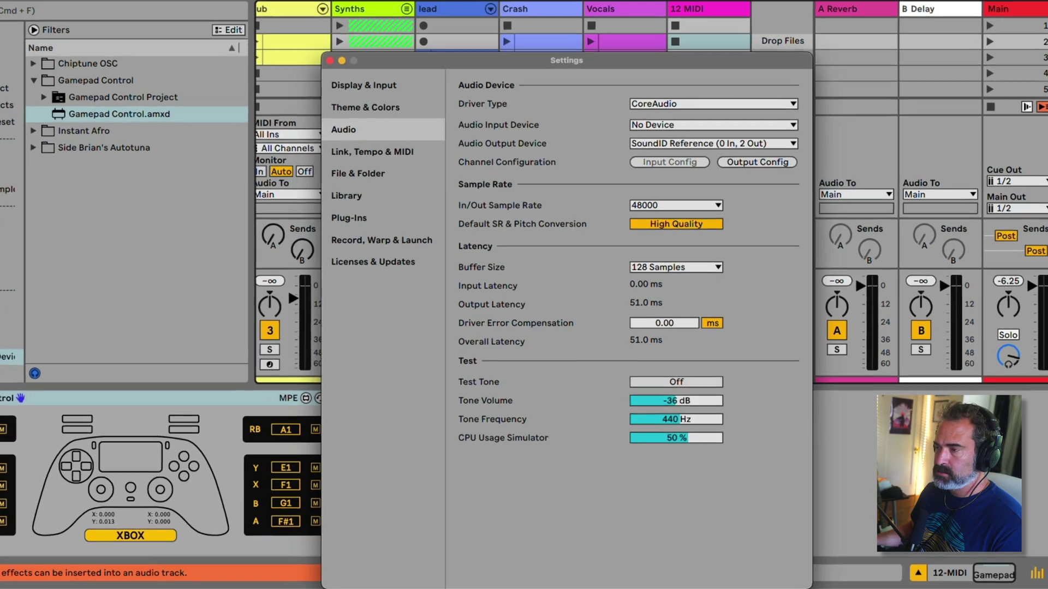
left_click(338, 106)
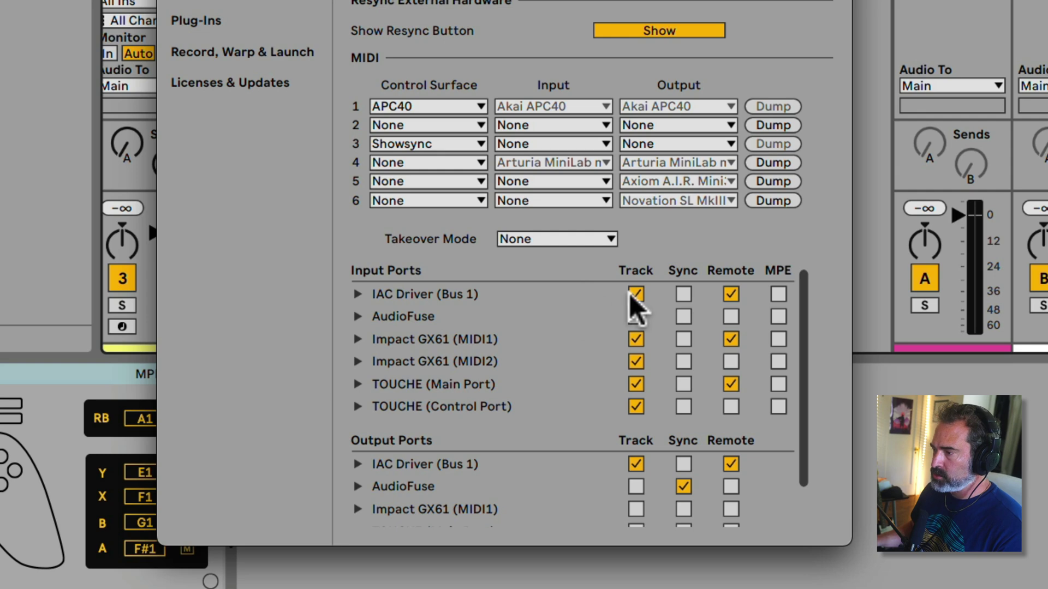
scroll(516, 310, "down", 2)
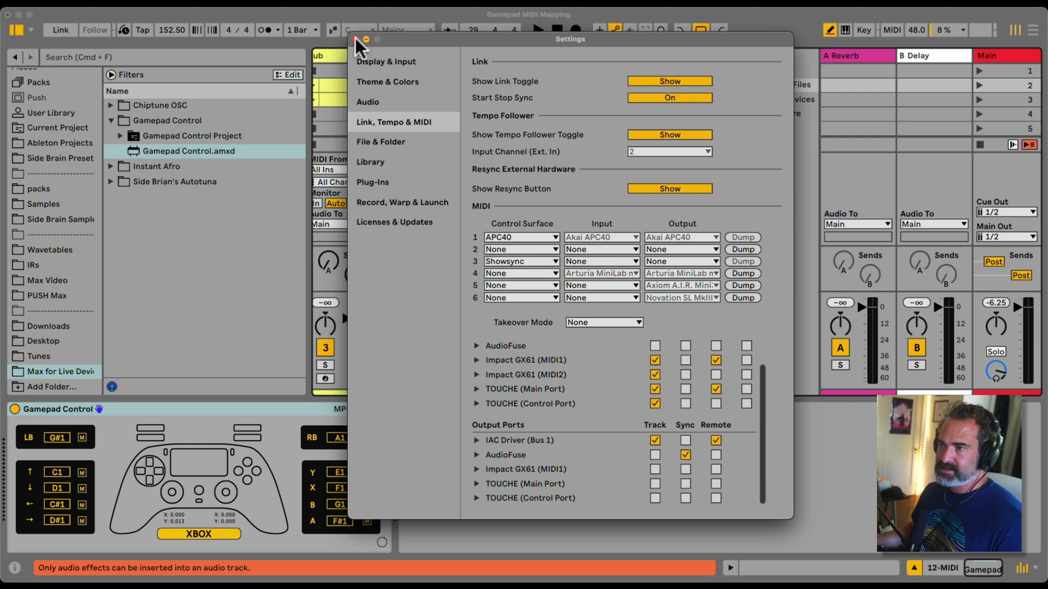
left_click(356, 38)
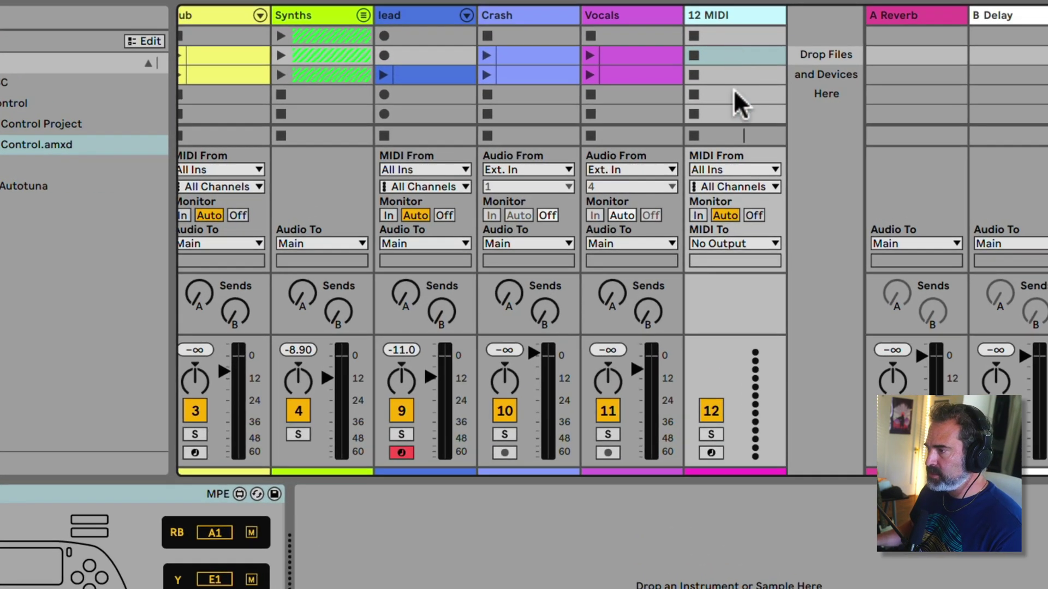
left_click(723, 225)
Route 12 MIDI's output to IAC Driver (Bus 1) on Ch. 1, then enter MIDI Map mode
left_click(734, 261)
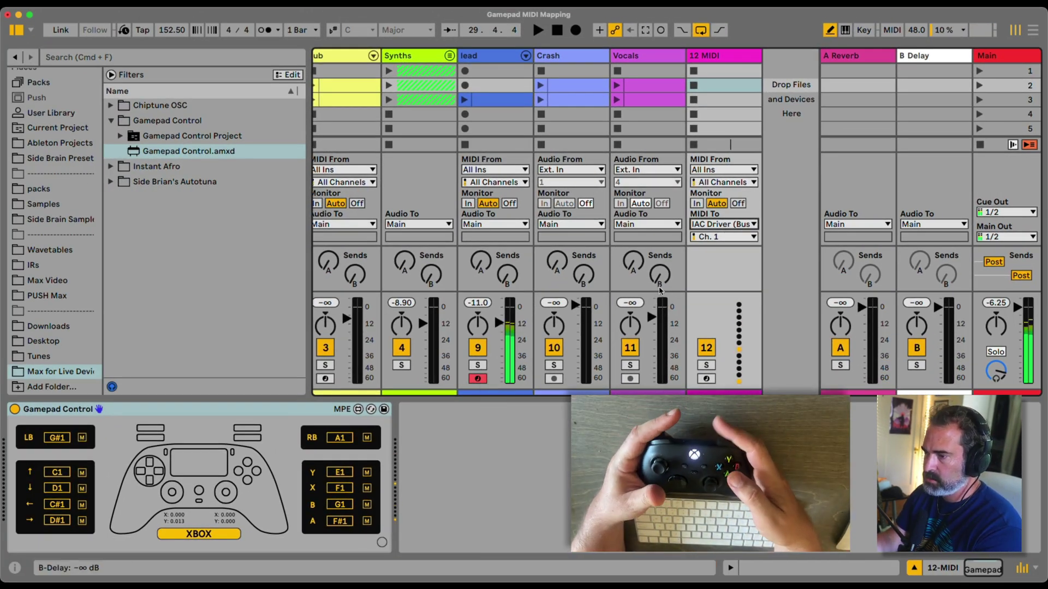
key("Return")
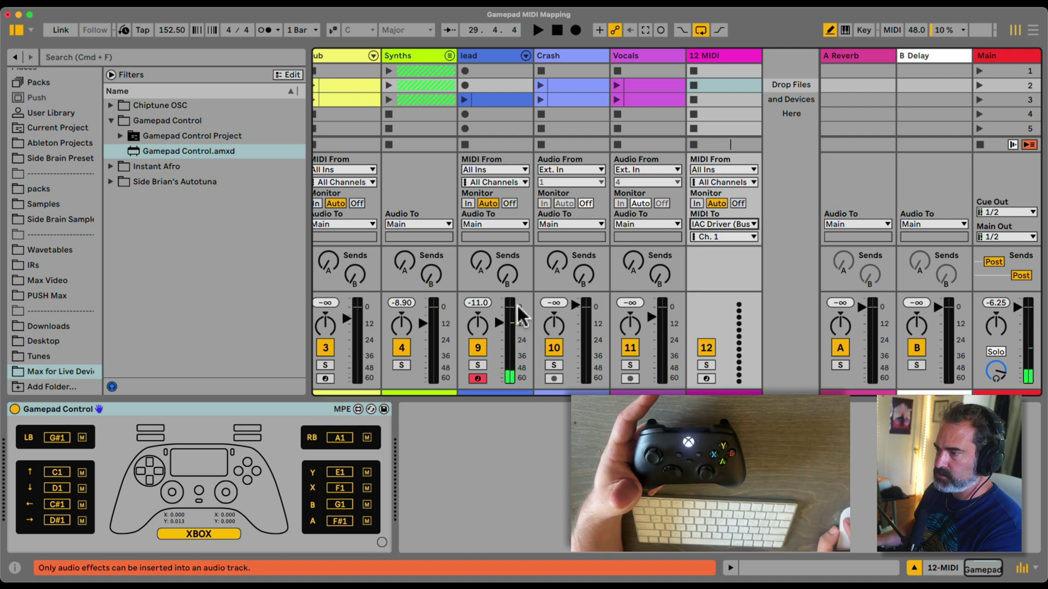
left_click(893, 33)
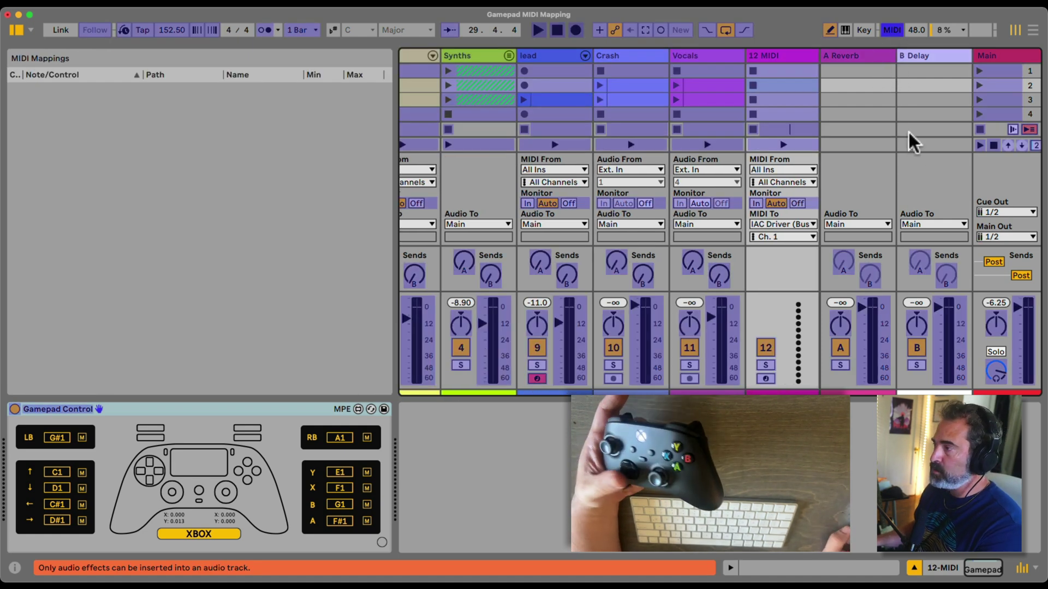
Assign gamepad notes C1, D1 and F#1 to Scene Up, Scene Down and Scene Launch, then exit Map mode
left_click(1007, 145)
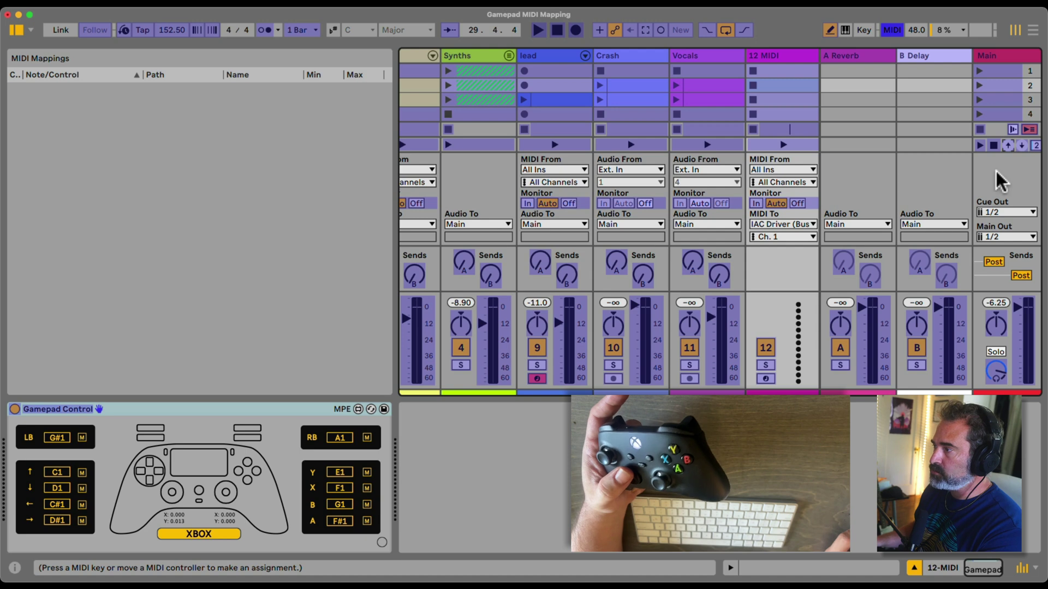
left_click(1021, 146)
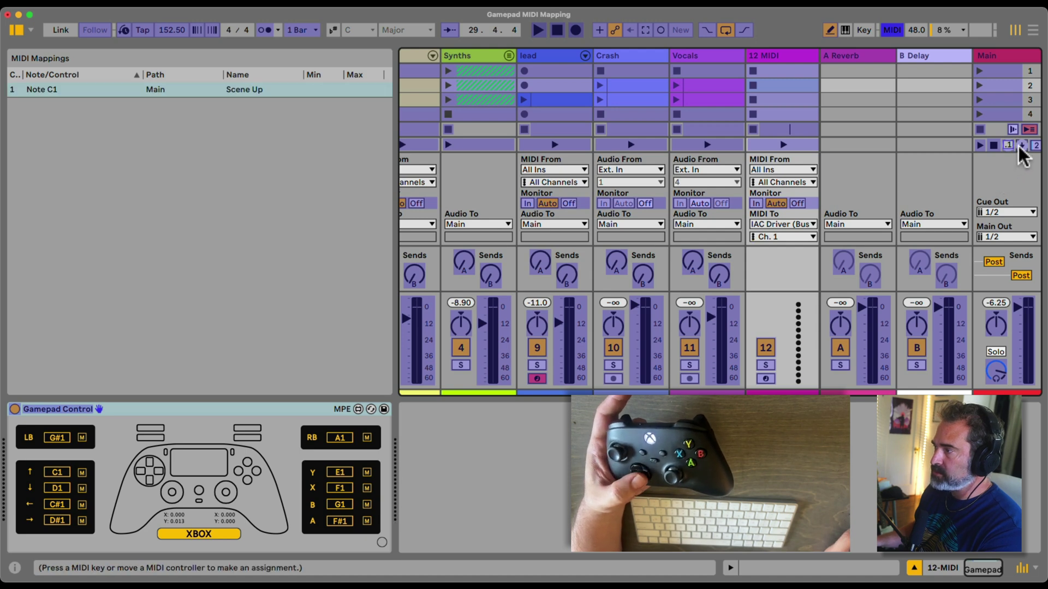
left_click(980, 145)
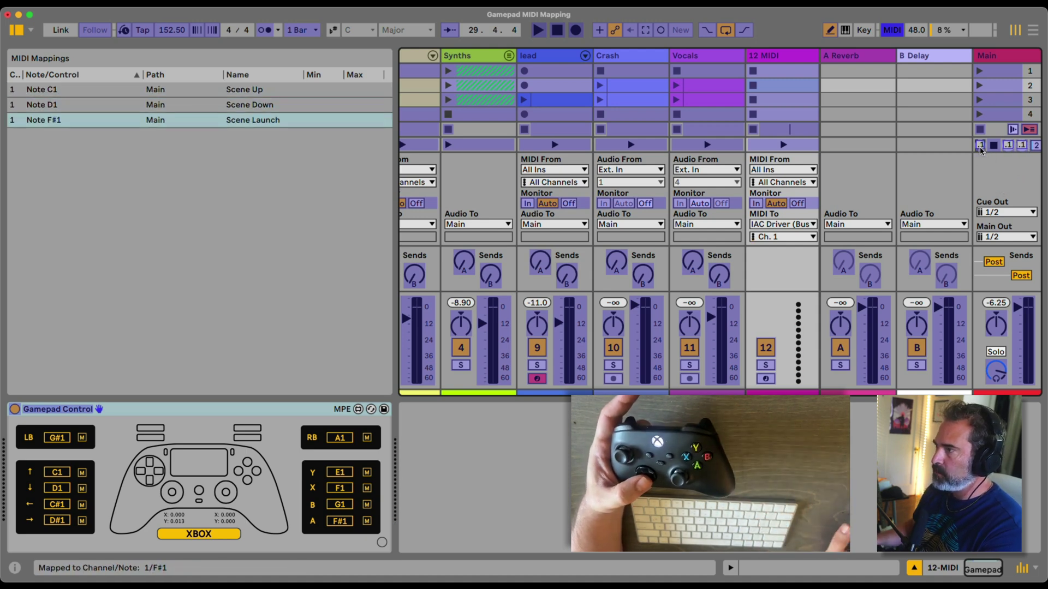
left_click(889, 35)
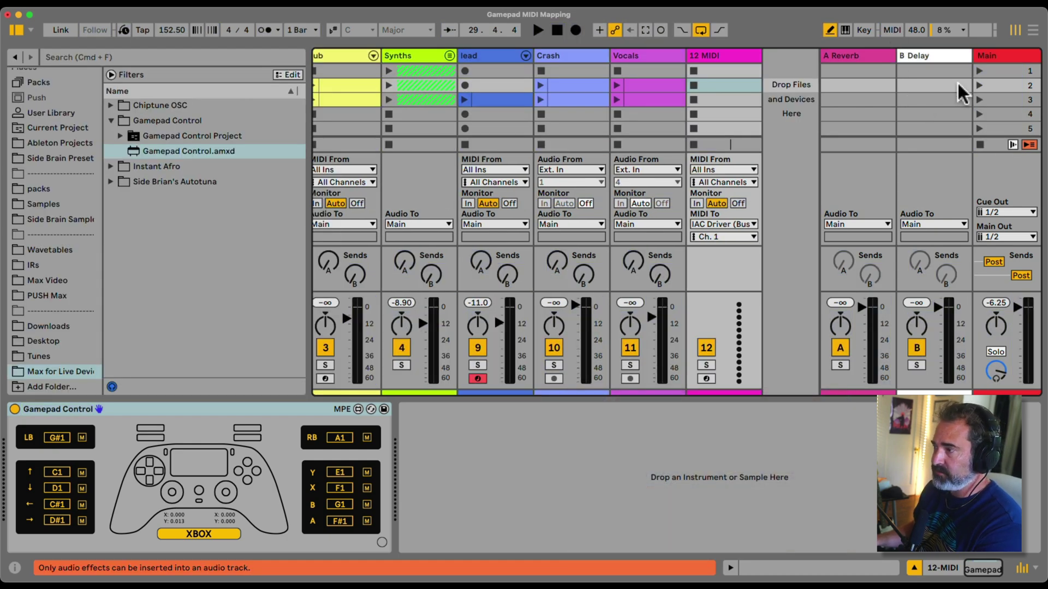
Add an Auto Filter from the Audio Effects browser onto the Main track
left_click(381, 543)
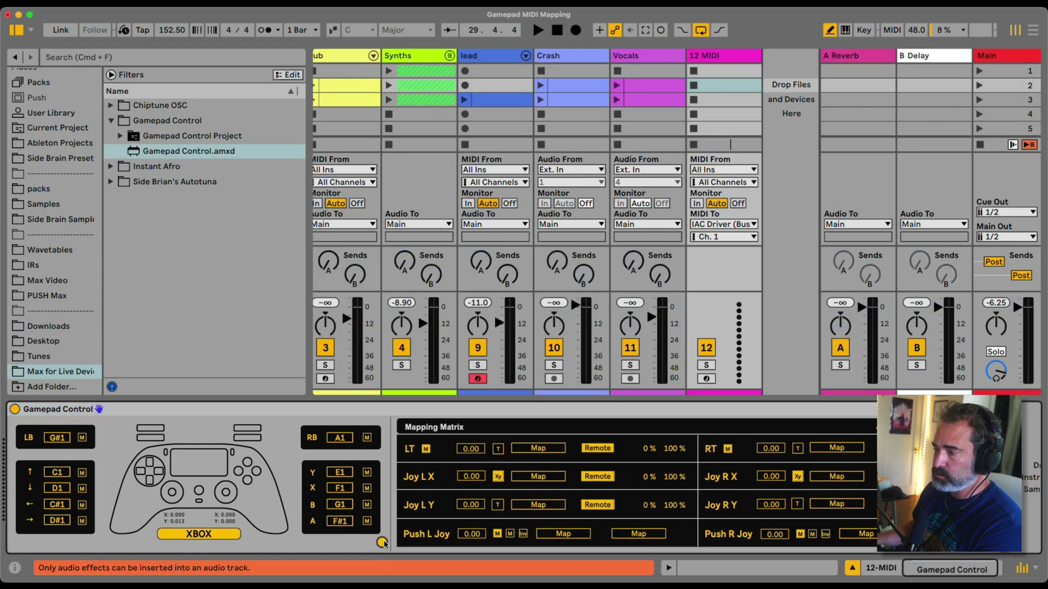
left_click(984, 68)
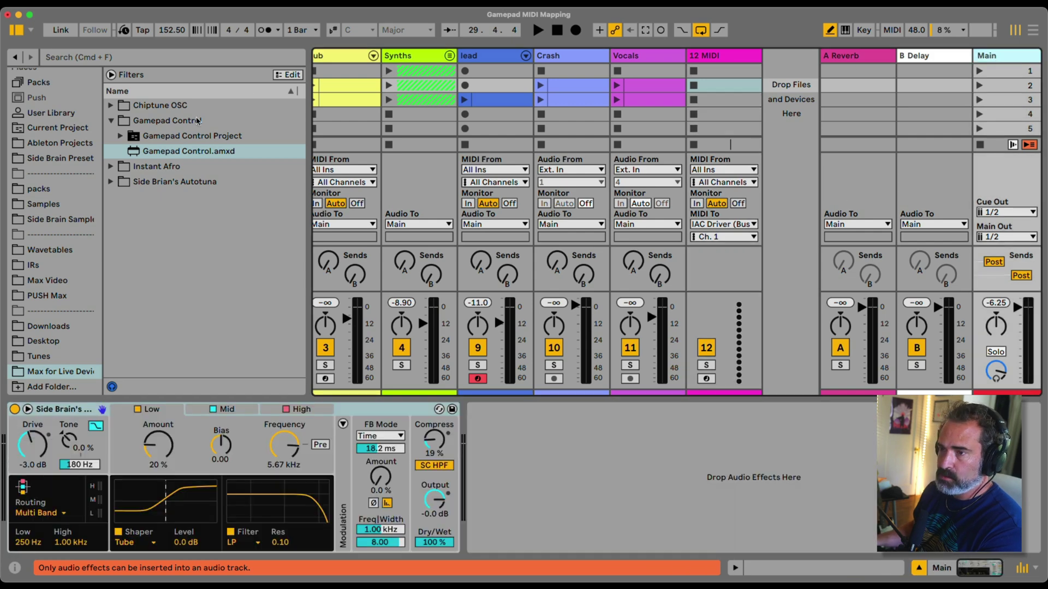
scroll(69, 151, "up", 10)
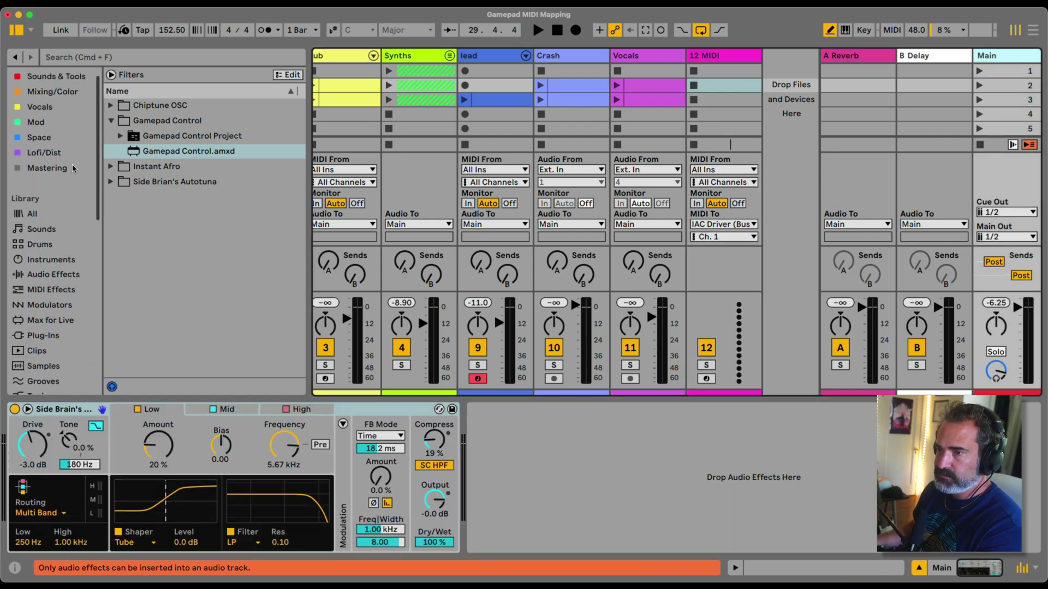
left_click(67, 280)
left_click_drag(154, 157, 36, 468)
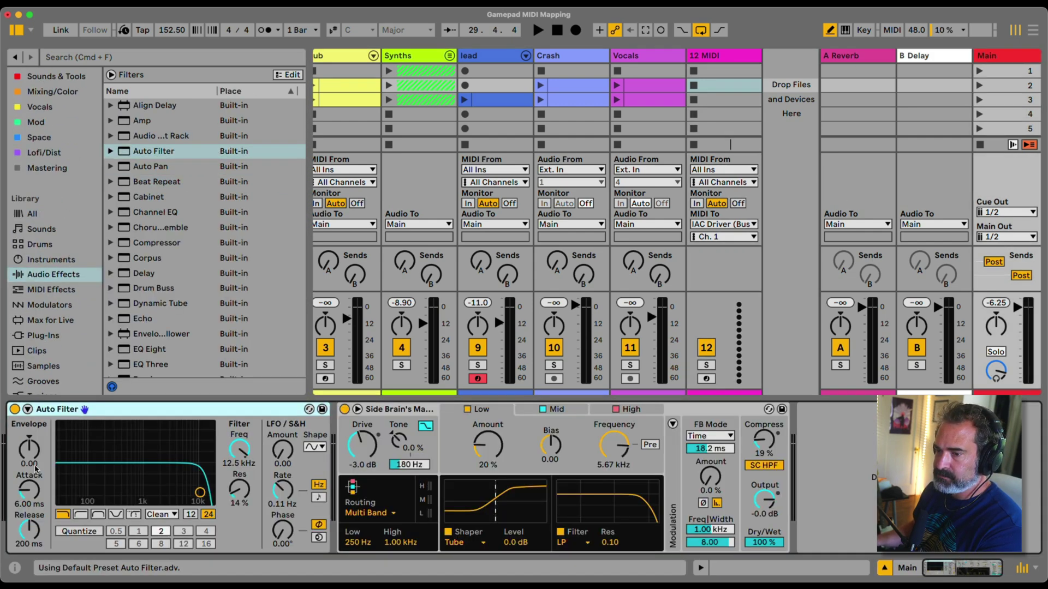
Set the gamepad's LT to CC, map it to Auto Filter Frequency, and range it 100% to 32%
left_click(725, 53)
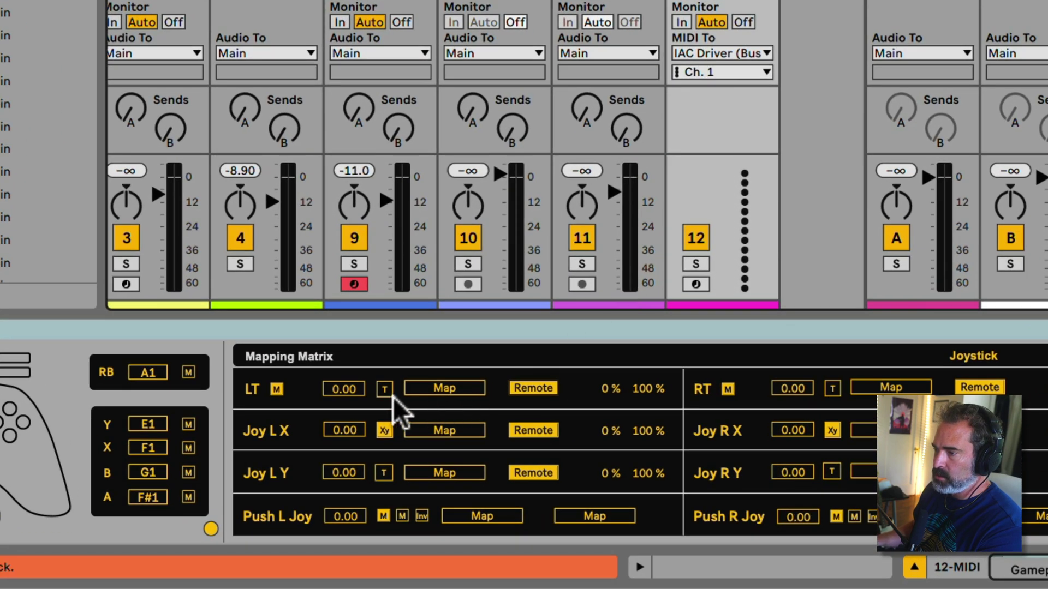
left_click(385, 389)
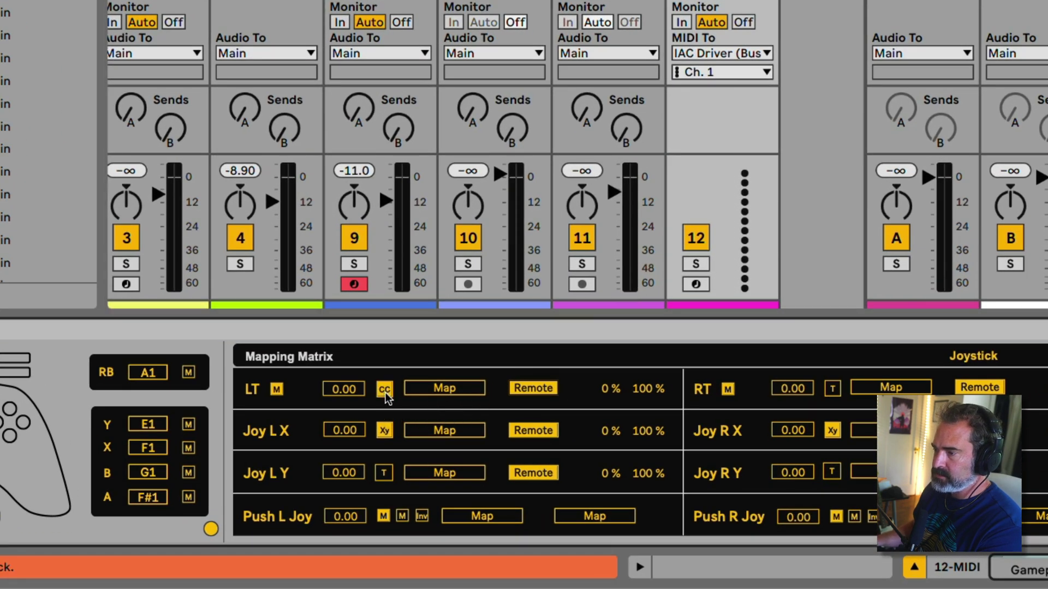
left_click(460, 390)
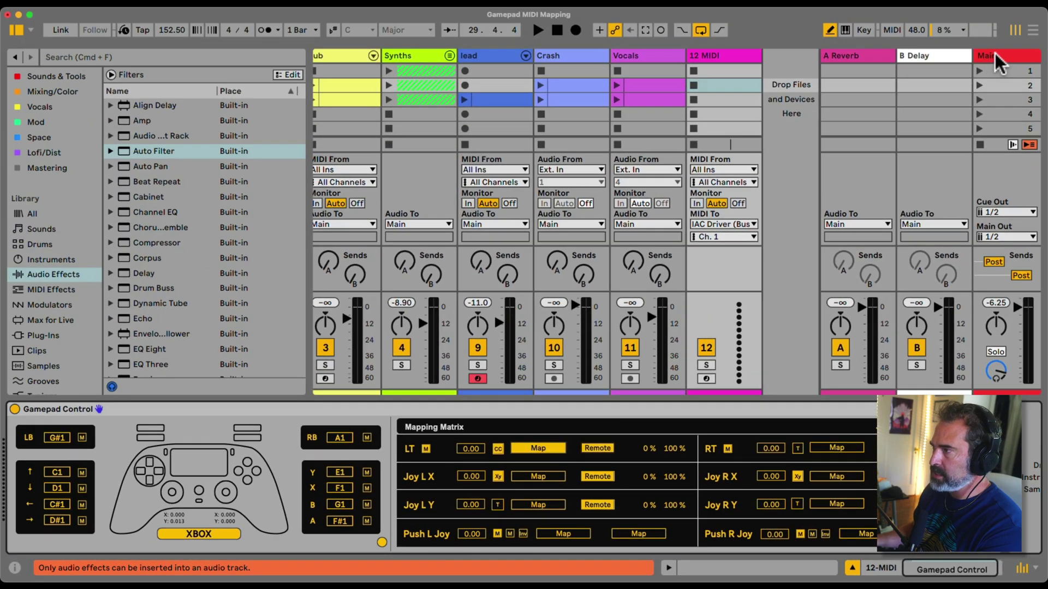
left_click(1009, 30)
left_click(241, 450)
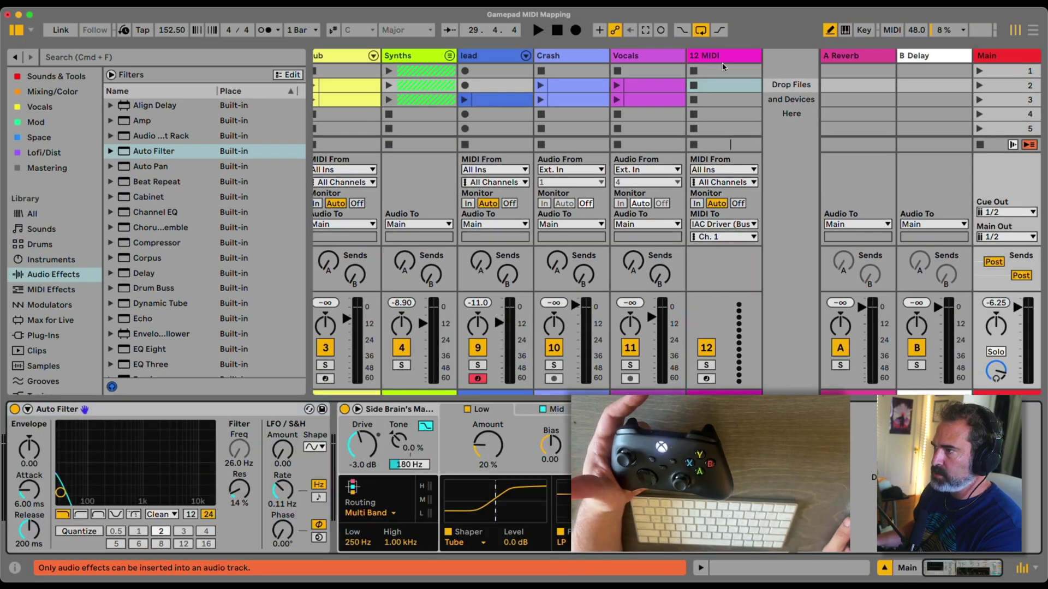
left_click(697, 347)
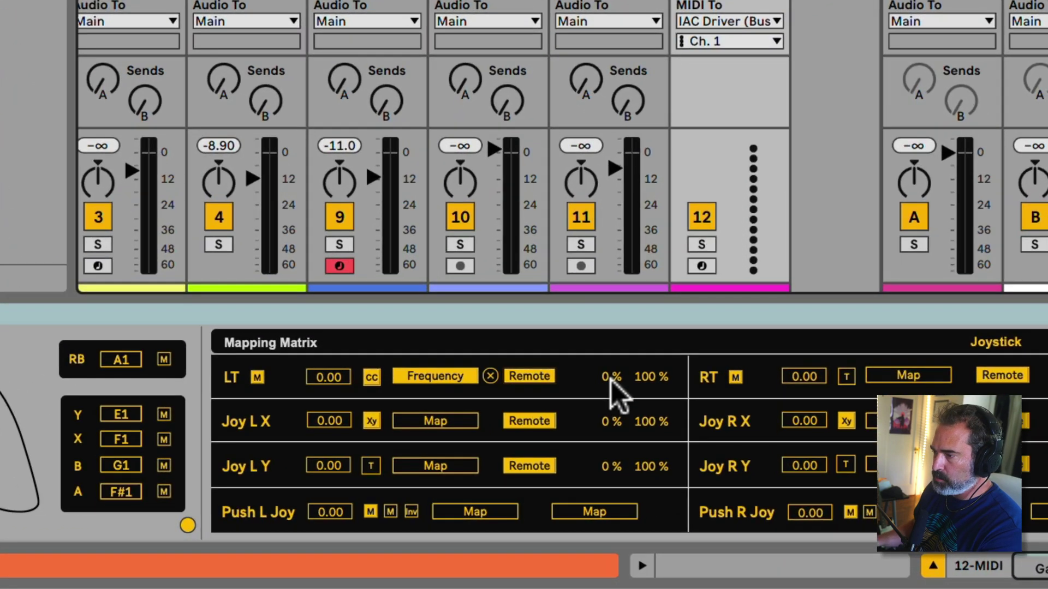
left_click(627, 407)
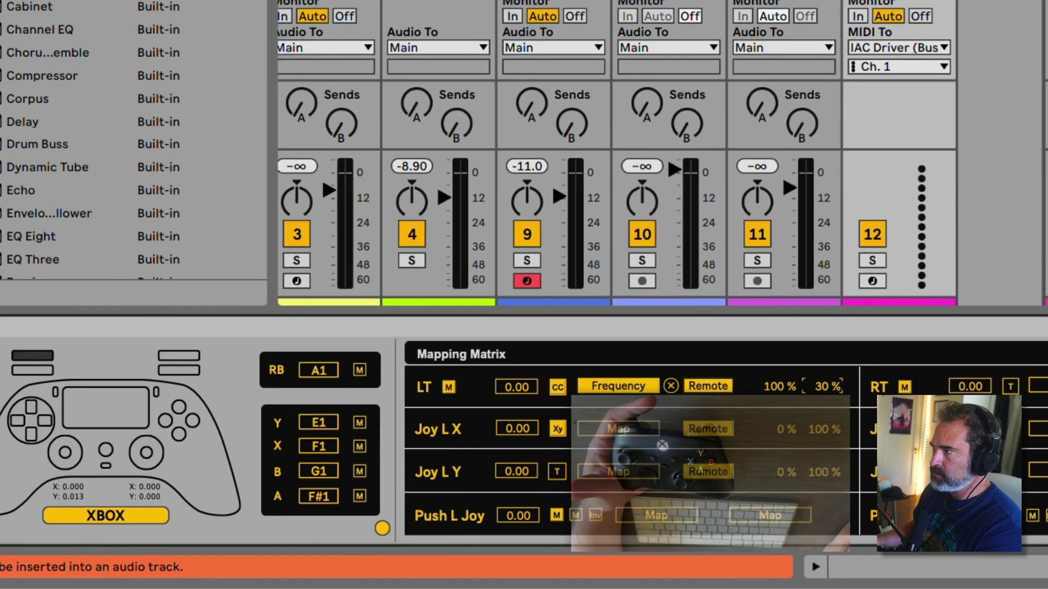
Show Main's Auto Filter, sweep its frequency with LT while Scene 2 plays, then stop playback
left_click(365, 163)
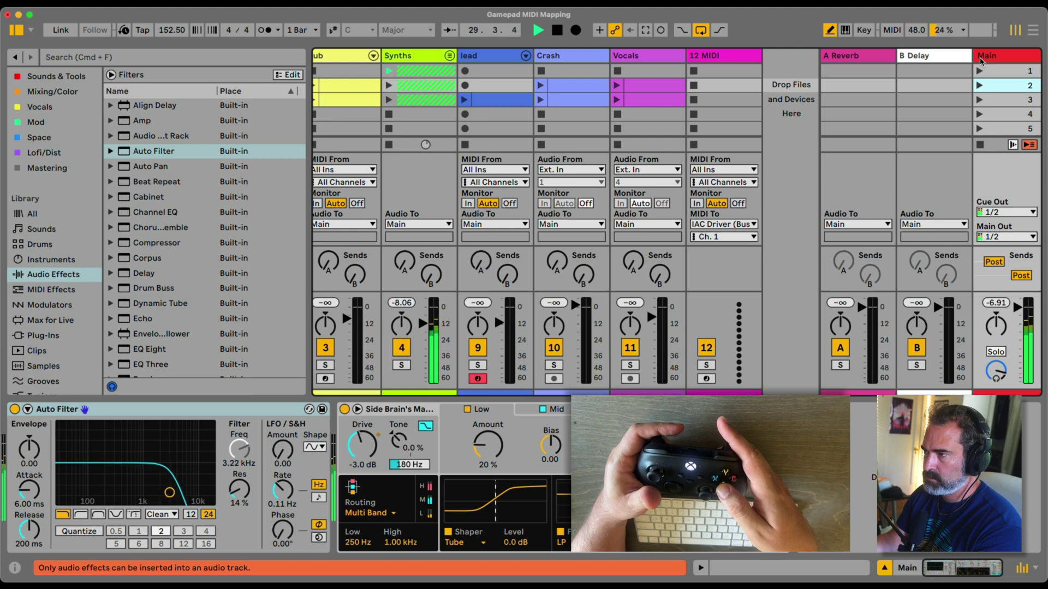
key("space")
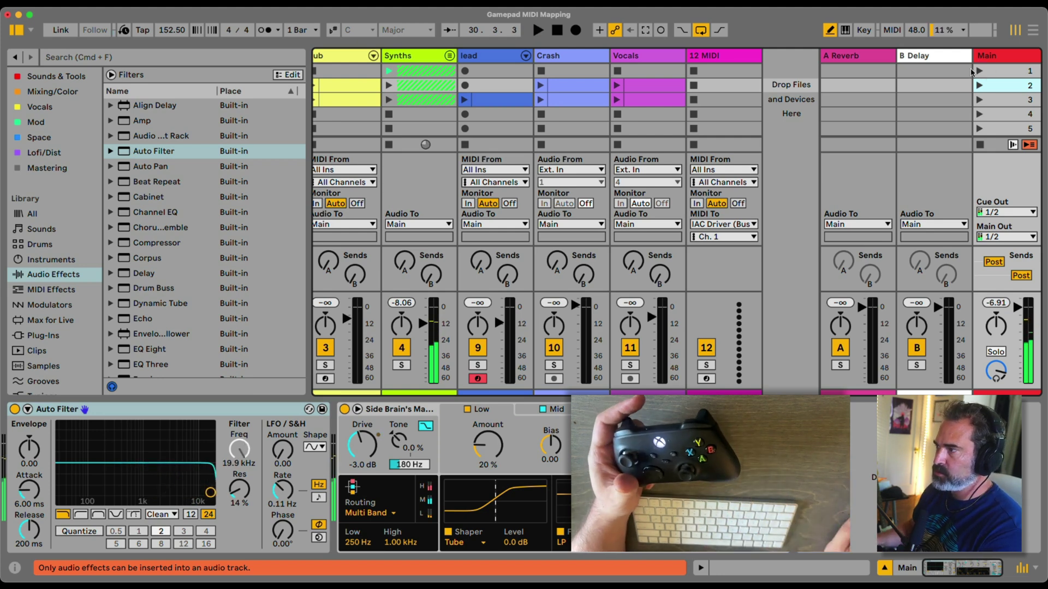
Insert Beat Repeat on the Main track and arm the gamepad's RT Map button to target it
left_click(158, 182)
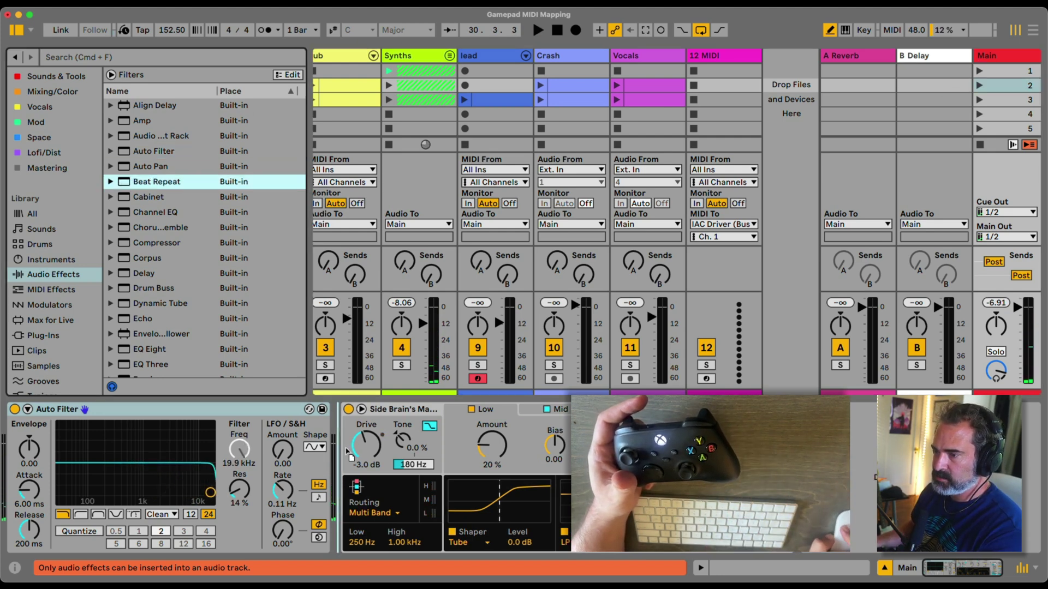
key("Return")
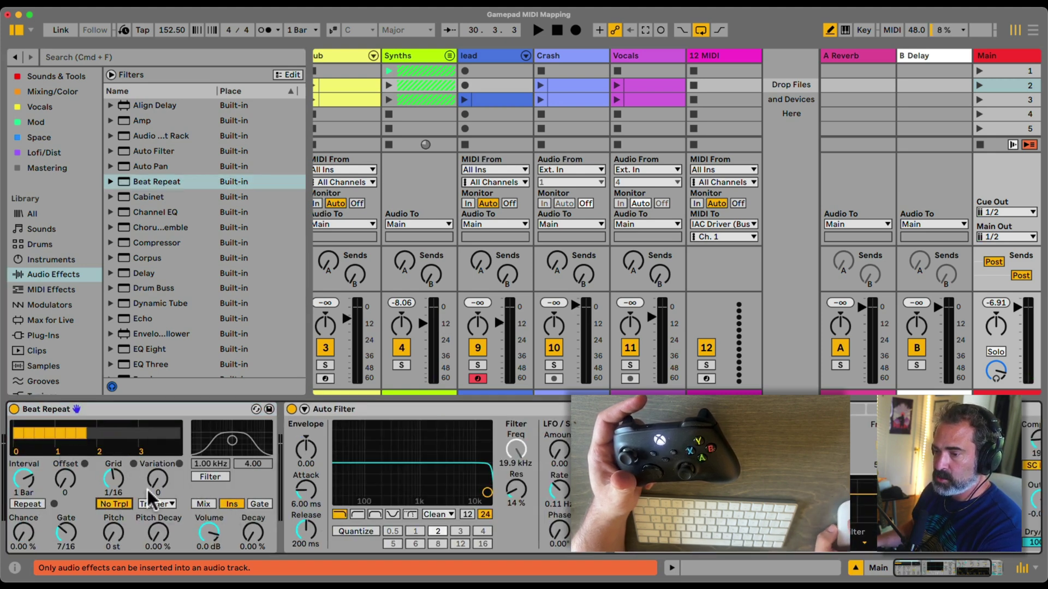
left_click(715, 56)
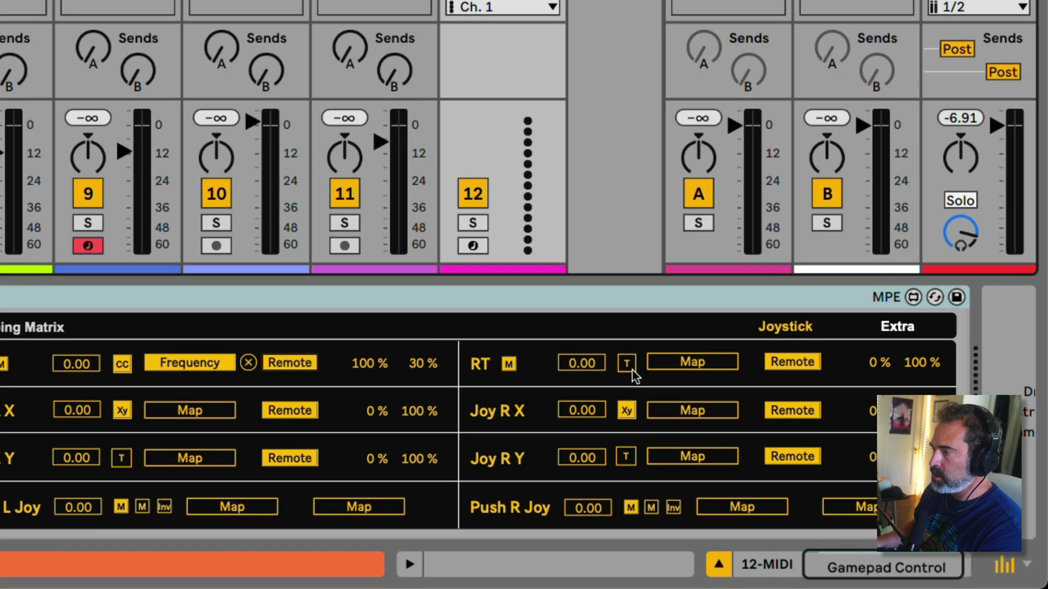
left_click(674, 362)
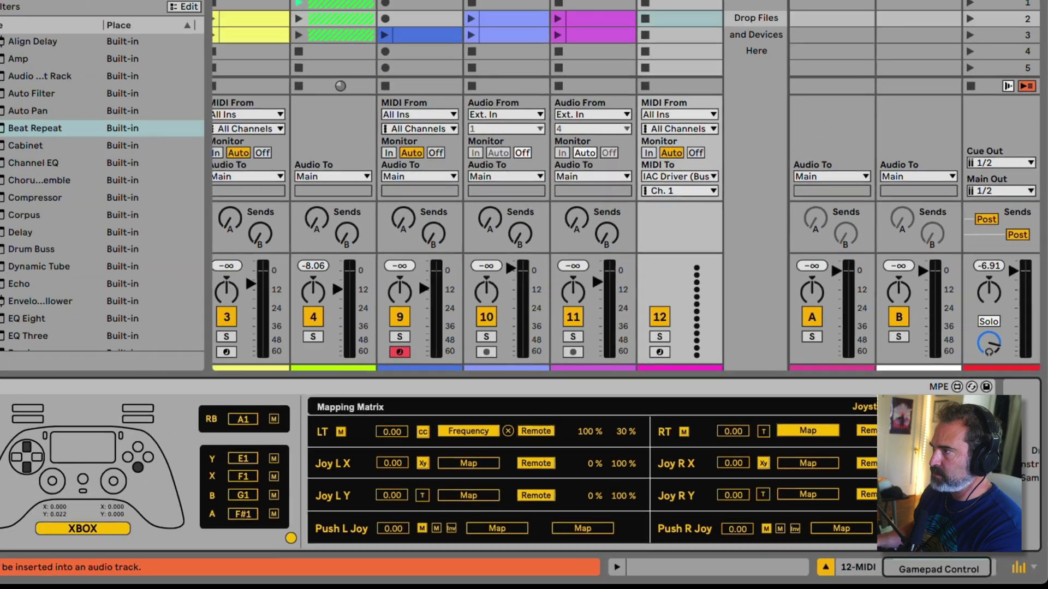
left_click(986, 59)
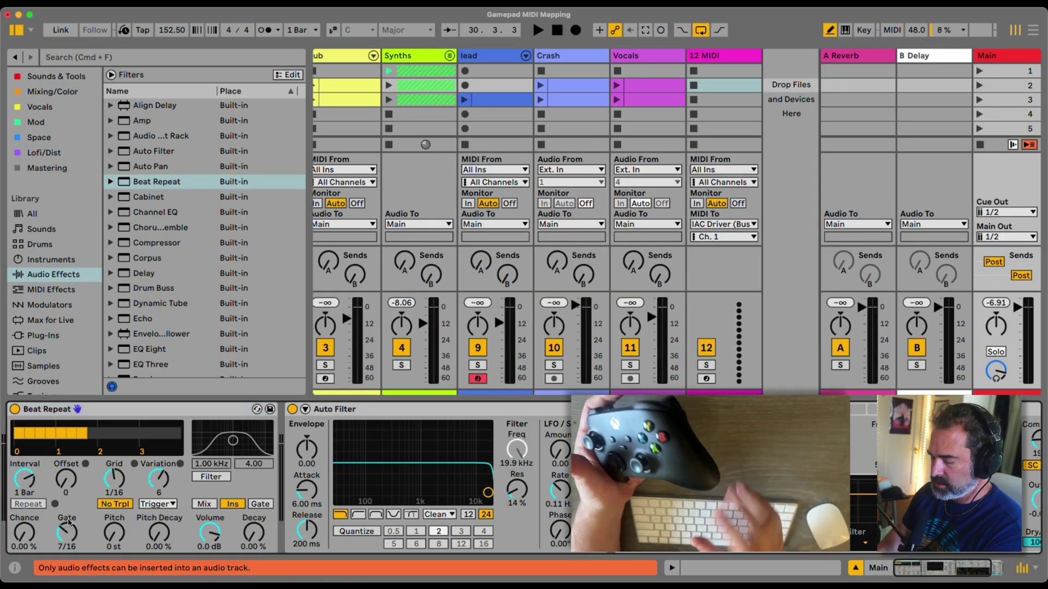
Play the set, driving scenes, filter and Beat Repeat from the gamepad, then switch to Arrangement View
key("space")
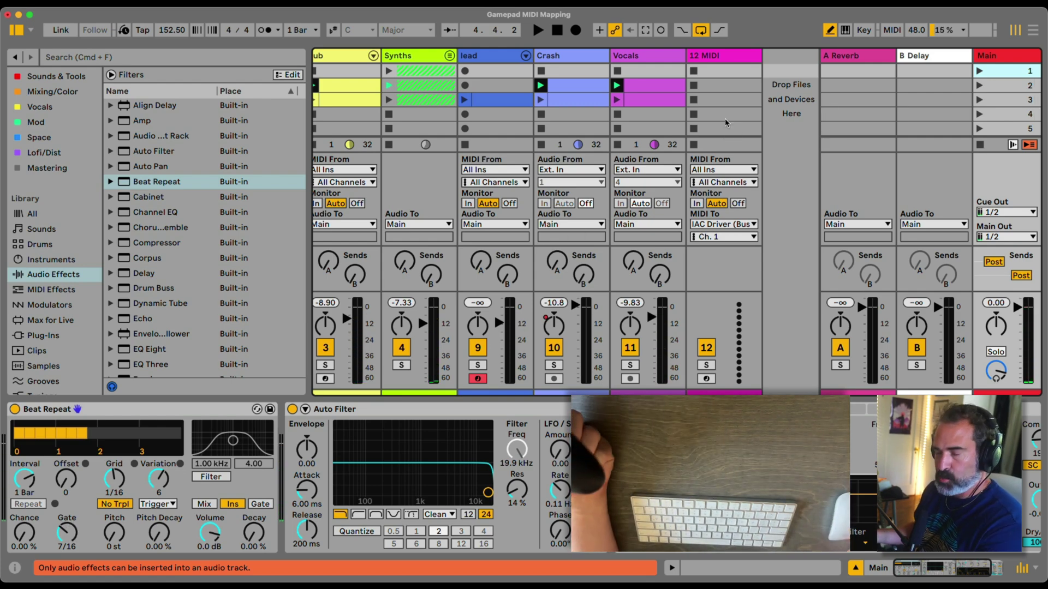
key("Tab")
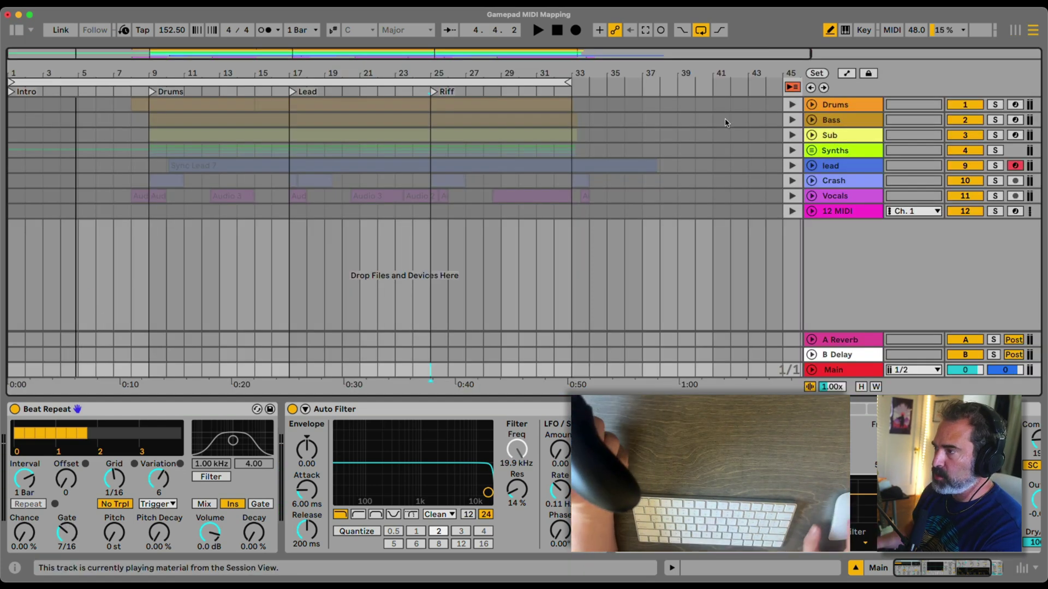
Click Back to Arrangement, map Intro, Drums and Lead locators to F1, E1 and G1, and return to Session View
left_click(788, 87)
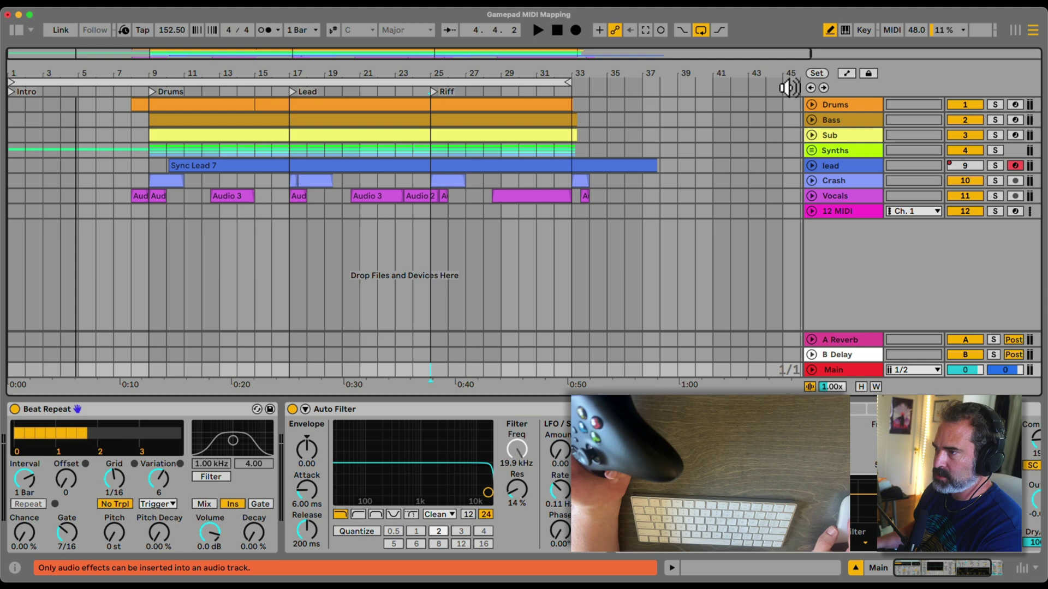
left_click(892, 30)
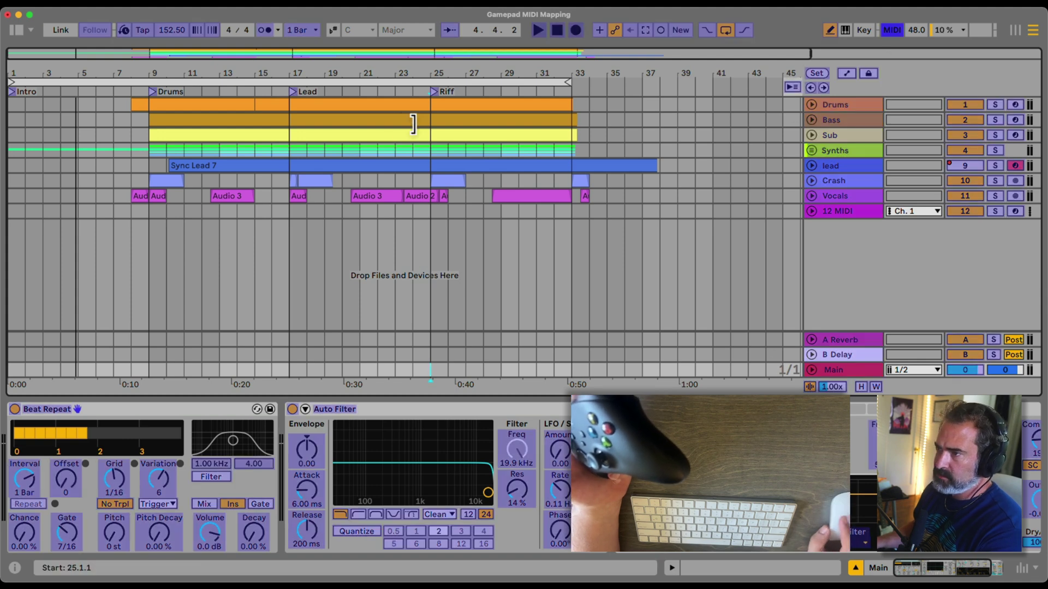
left_click(8, 93)
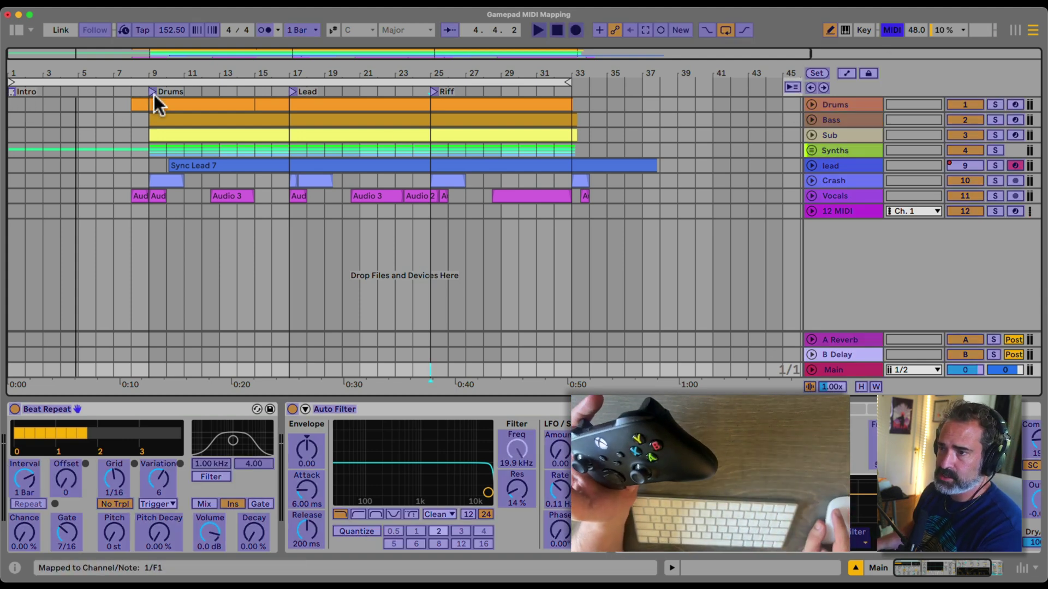
left_click(153, 93)
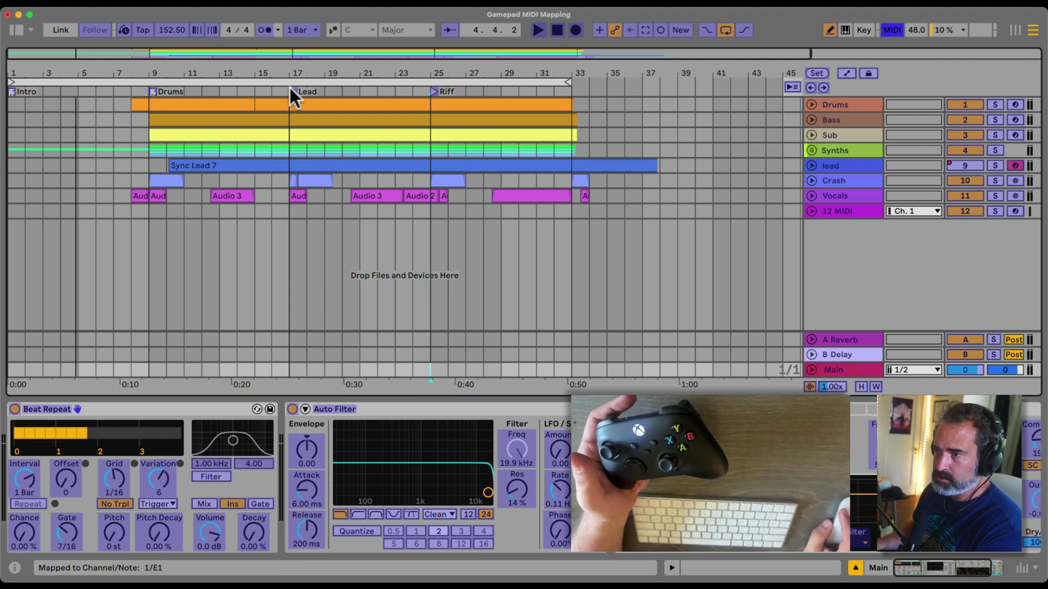
left_click(293, 92)
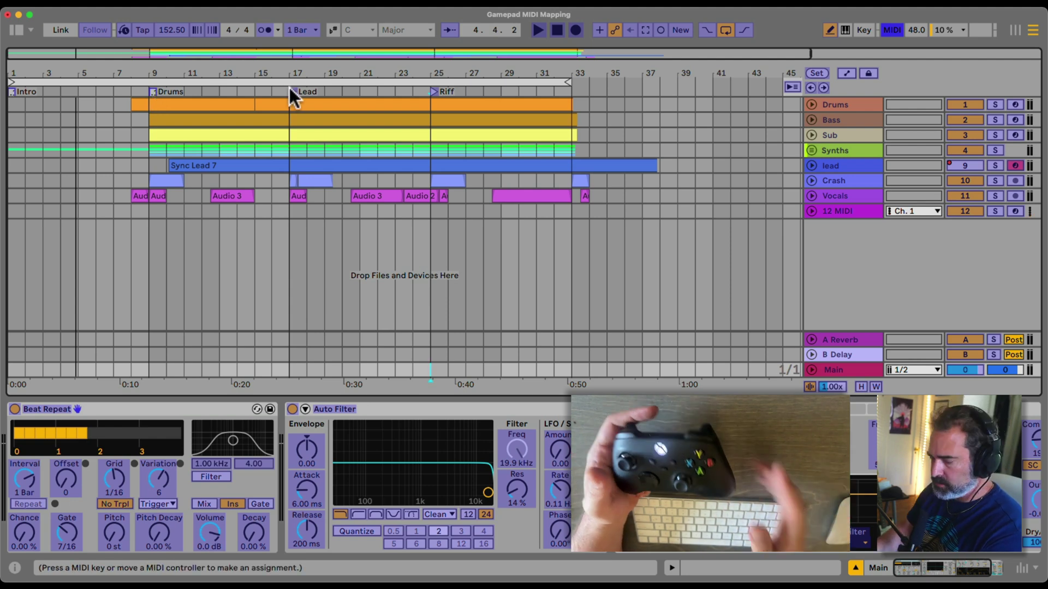
left_click(883, 30)
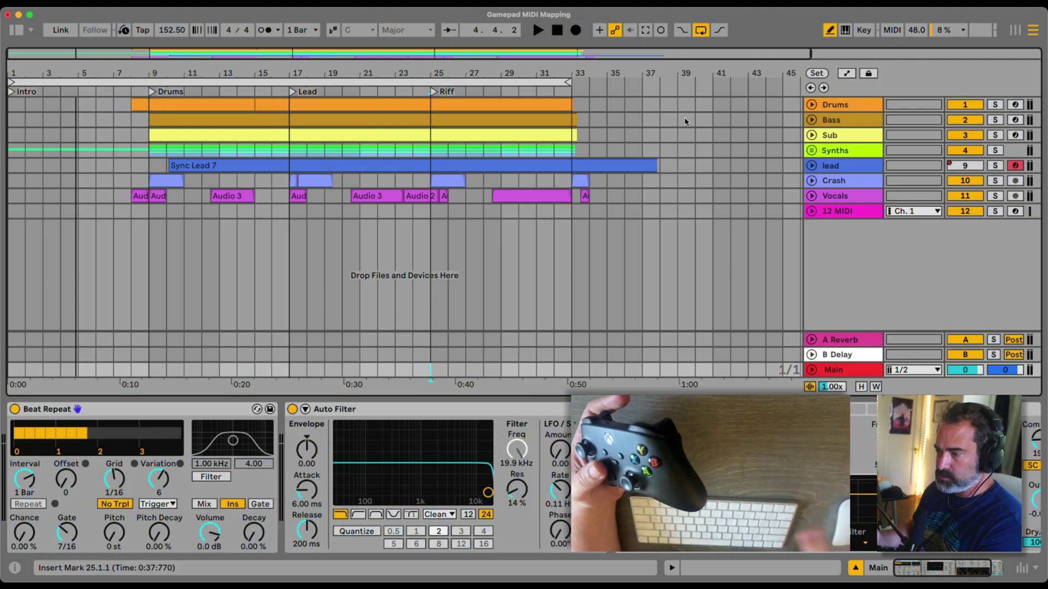
key("Tab")
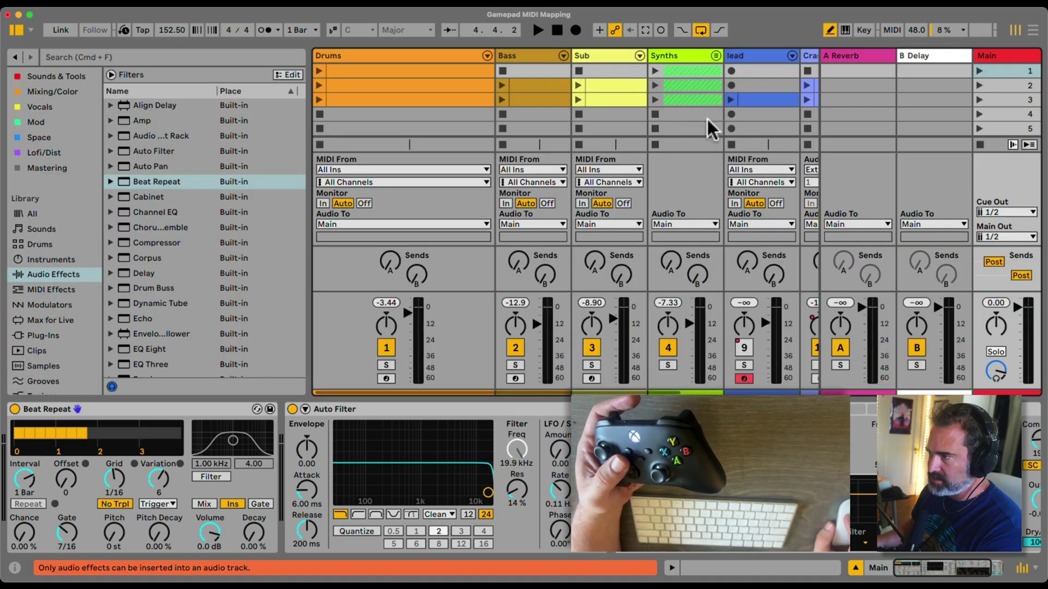
scroll(707, 119, "right", 5)
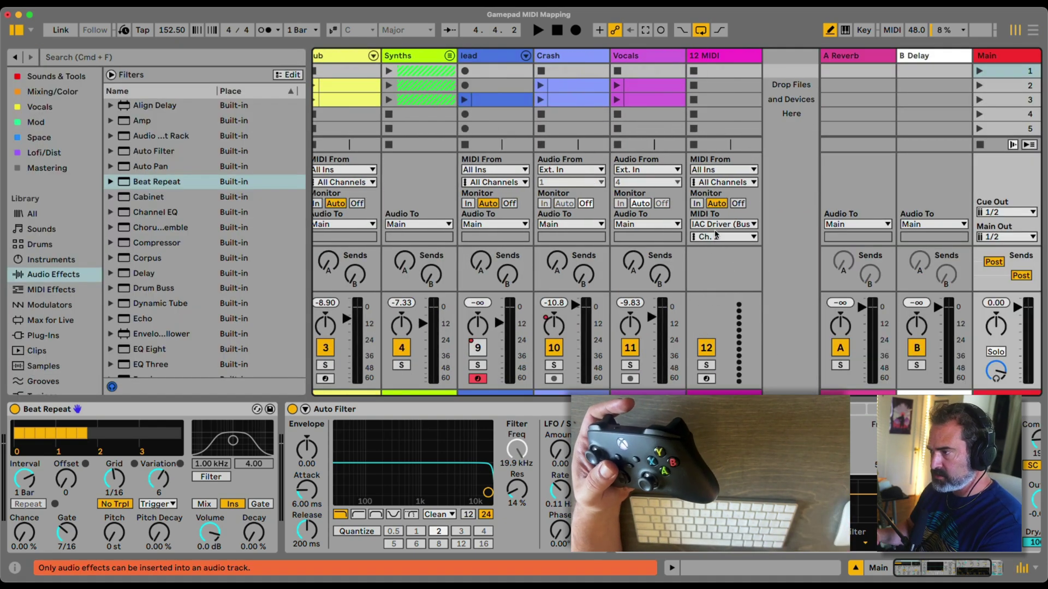